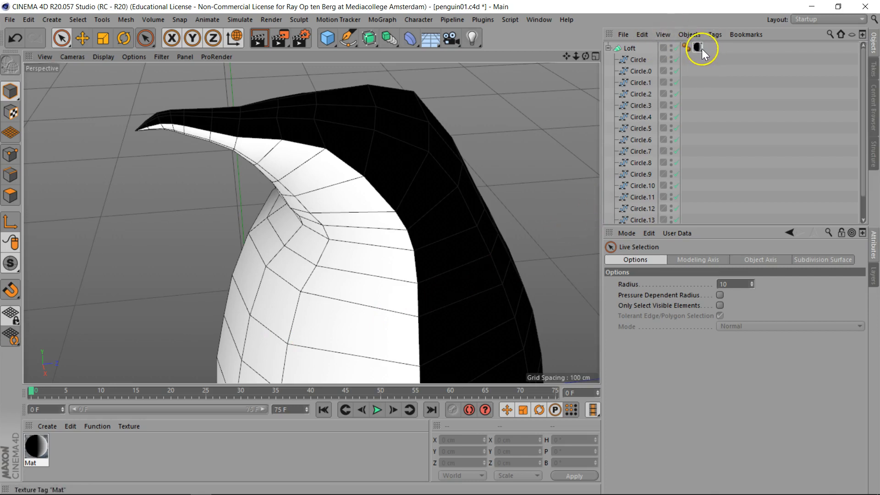
Examine the Mat material's luminance gradient and how its black and white areas fall on the penguin's front and back
double_click(37, 447)
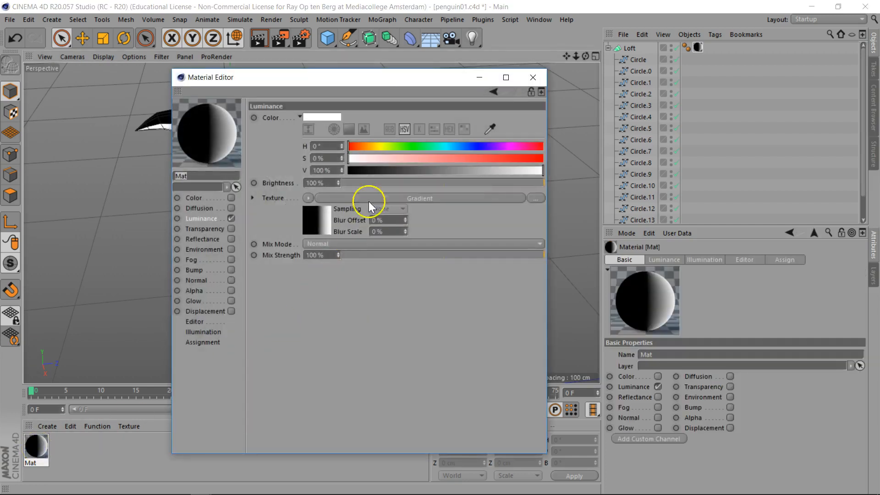
left_click_drag(408, 79, 706, 78)
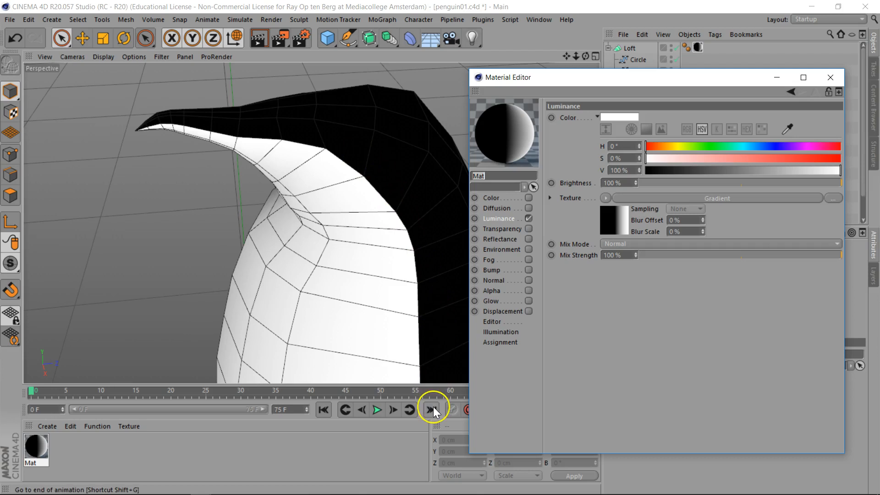
left_click(830, 77)
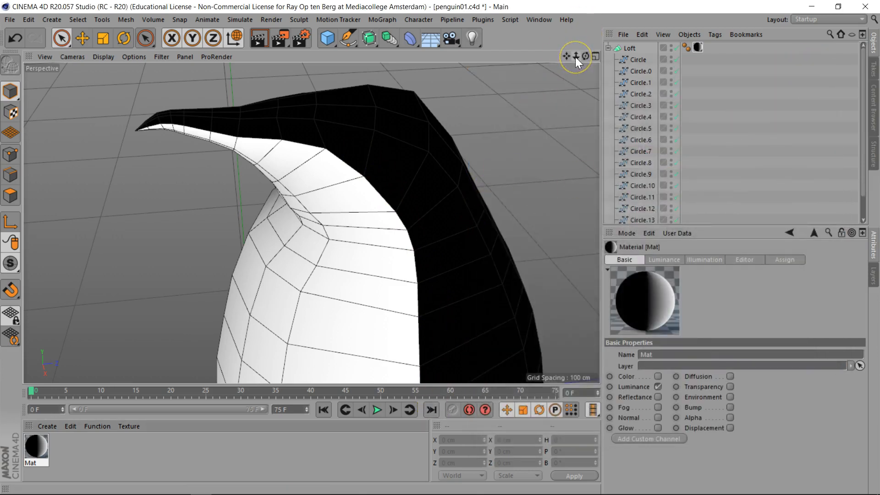
left_click_drag(575, 57, 506, 57)
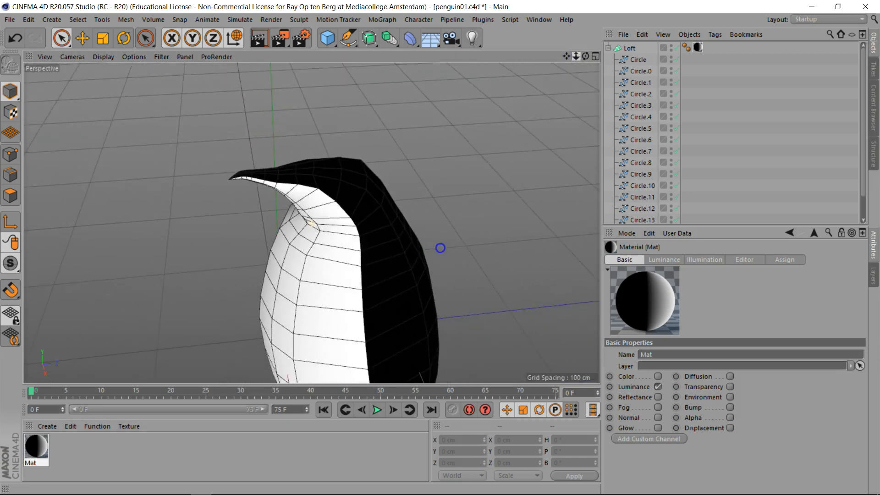
left_click_drag(566, 57, 556, 2)
left_click_drag(586, 56, 308, 222)
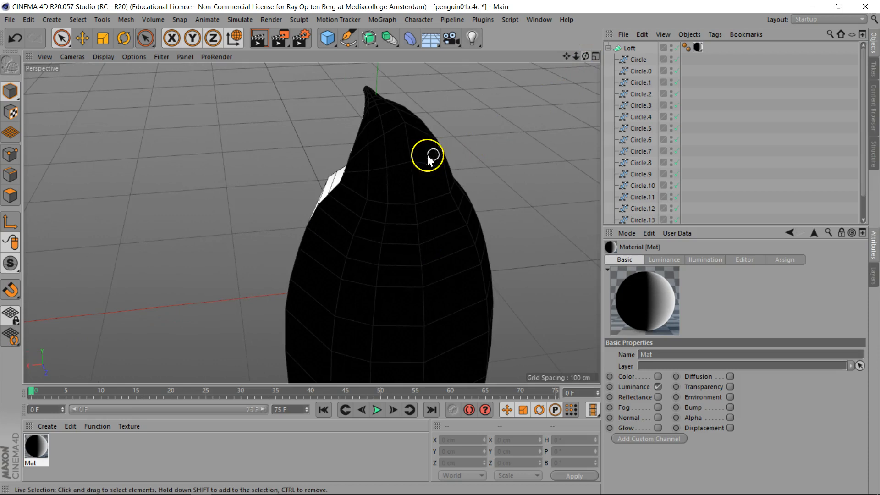
mouse_move(583, 57)
left_mouse_down()
mouse_move(440, 250)
mouse_move(311, 222)
left_mouse_up()
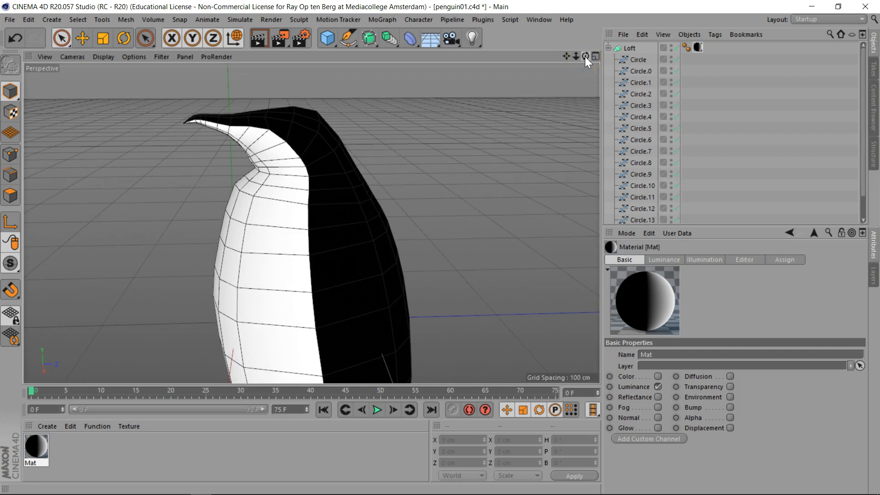
Disable the Loft in the Right view and select all its splines, Circle through Circle.15, in point mode
key("F3")
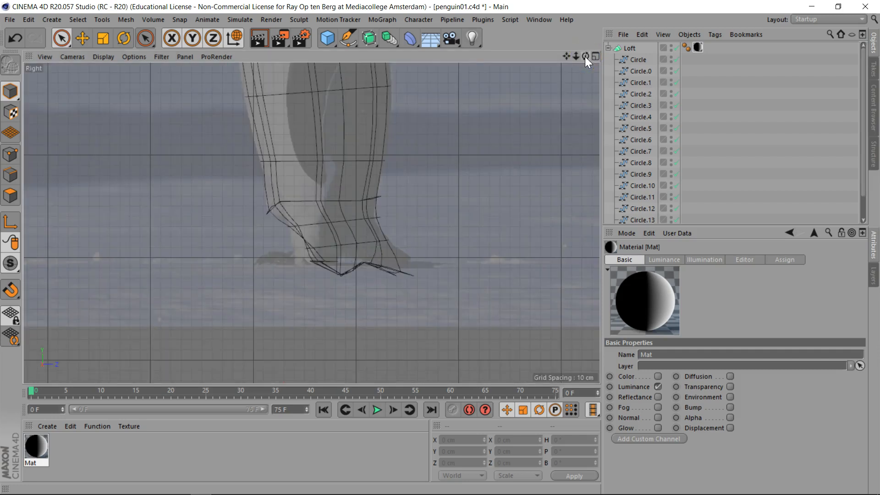
key("h")
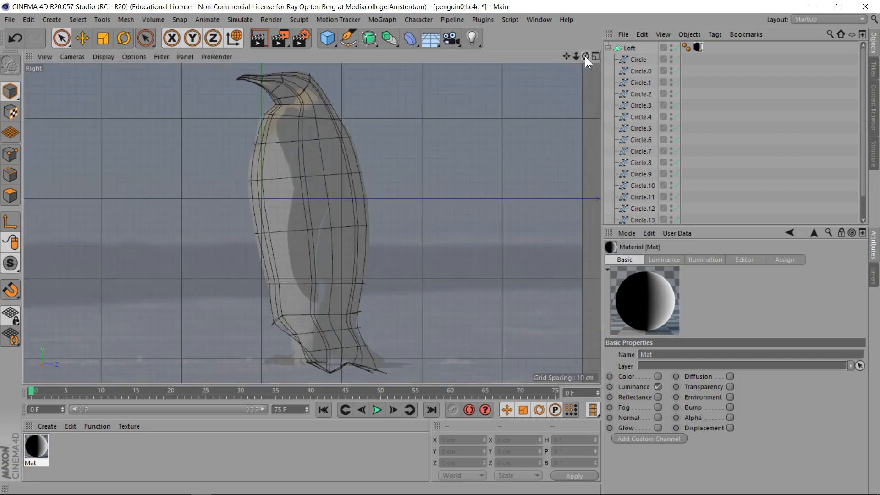
left_click(676, 48)
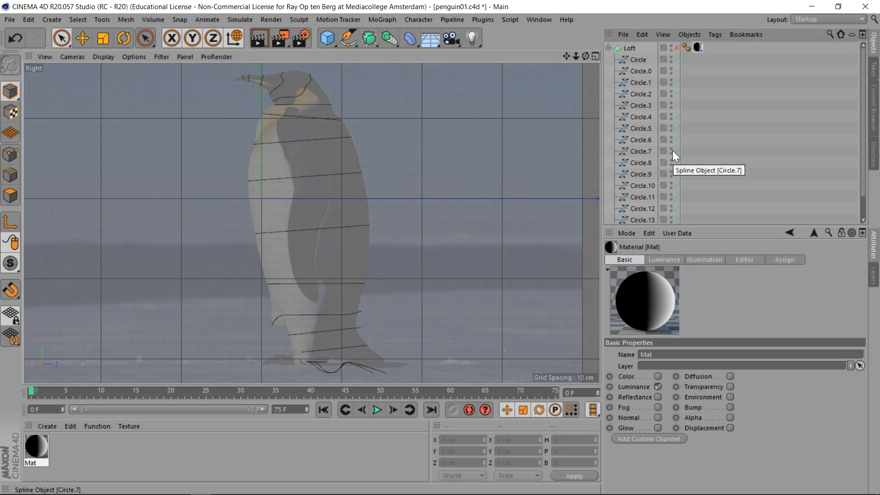
left_click(10, 155)
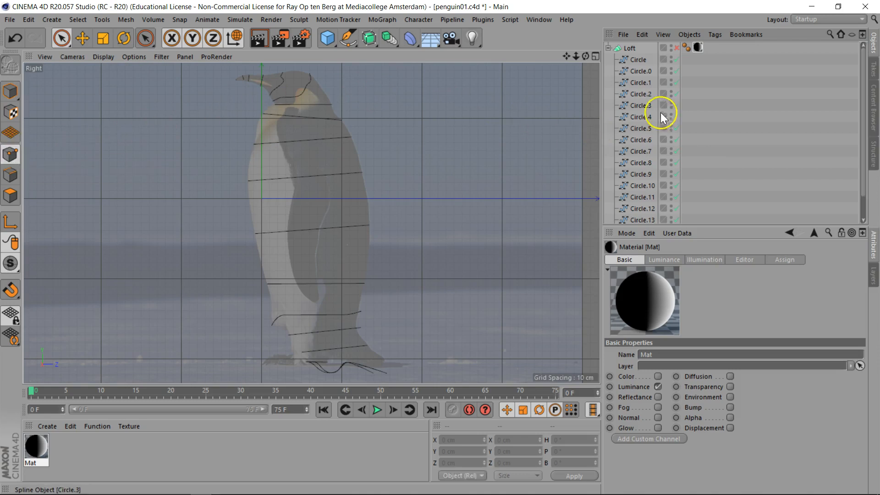
left_click(639, 61)
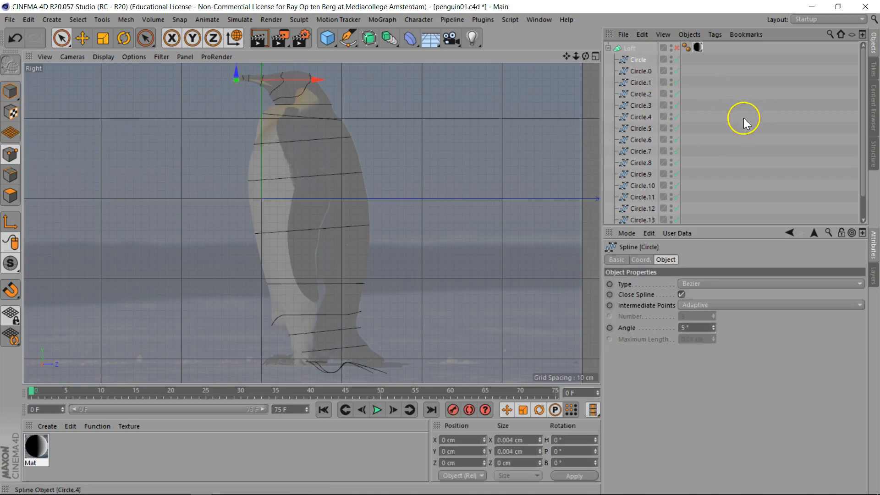
scroll(742, 118, "down", 1)
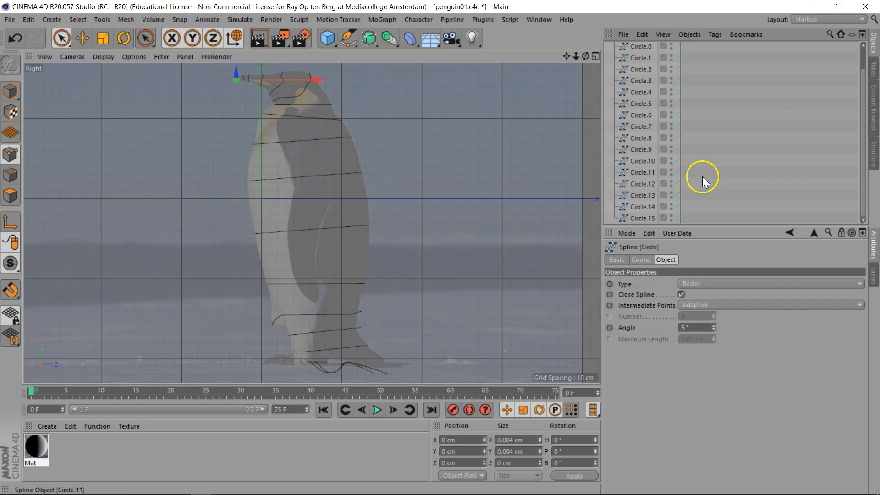
left_click(638, 217, "shift")
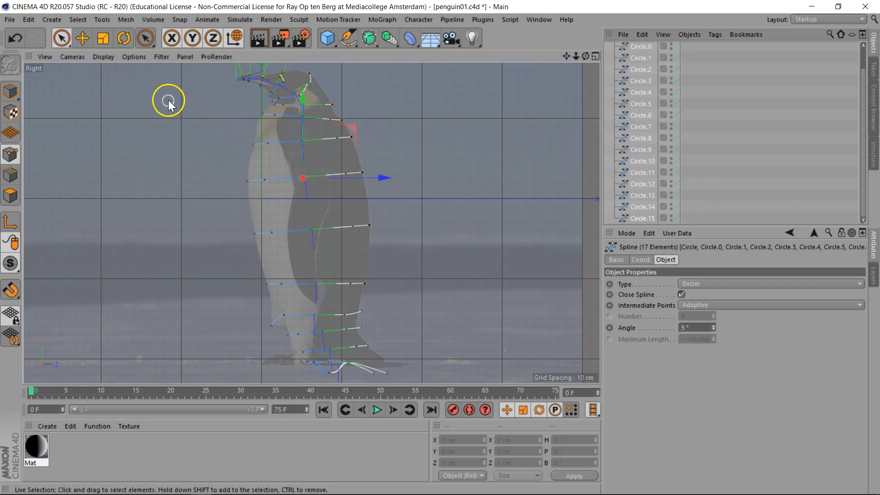
Clear the existing spline point selection and restrict Live Selection to visible elements only
left_click_drag(126, 82, 264, 162)
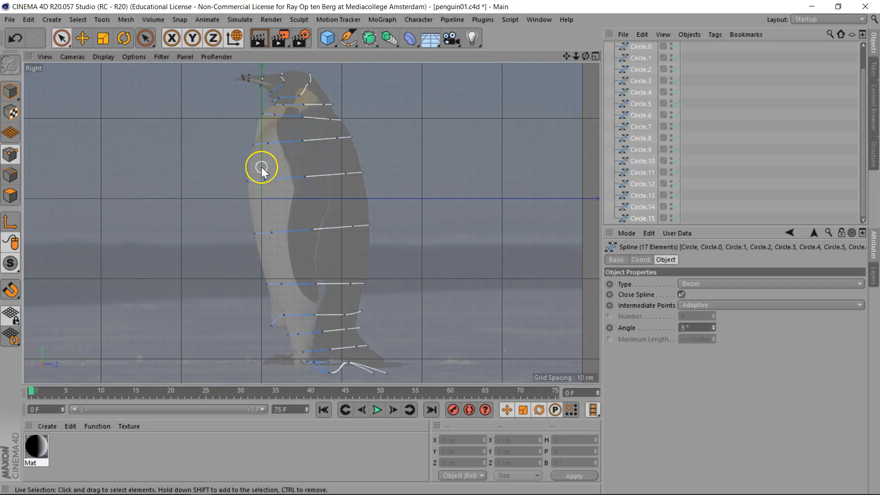
left_click(238, 168)
left_click(386, 376)
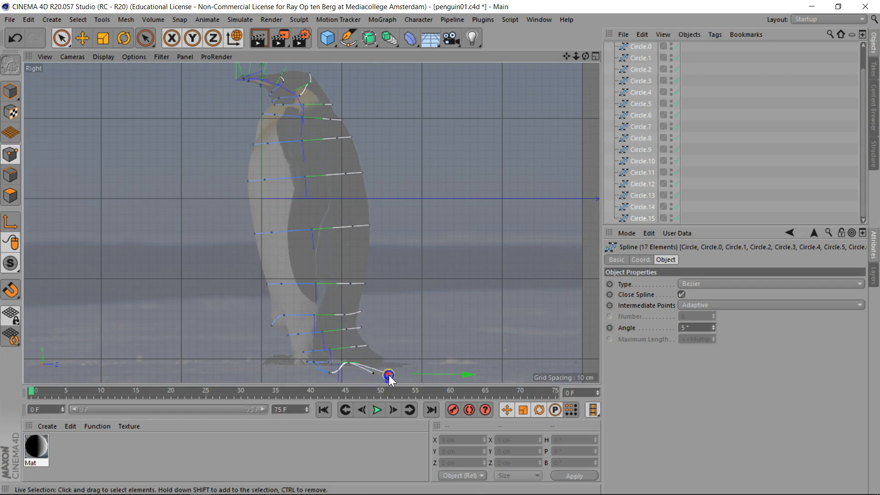
left_click(62, 38)
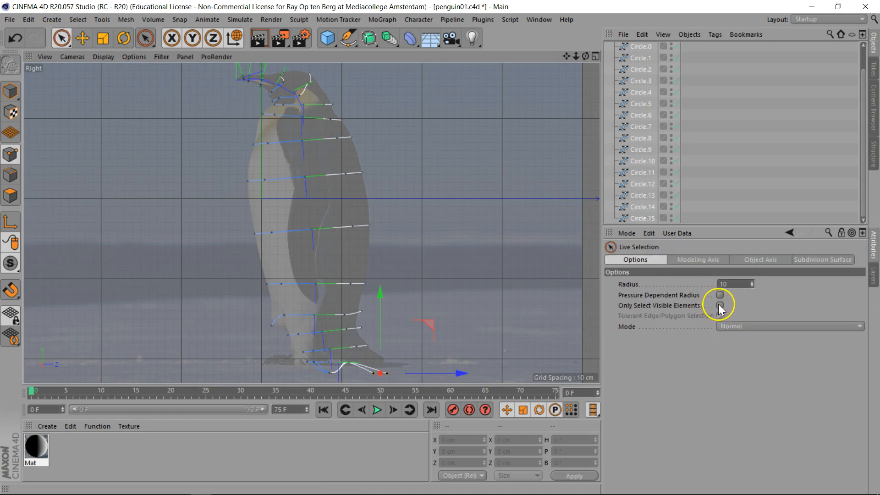
left_click(720, 305)
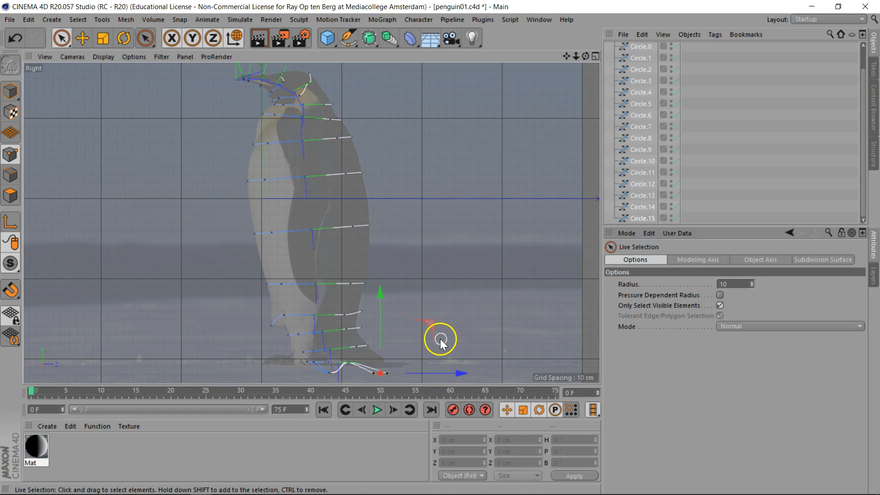
Select the rearmost point of every circle spline along the penguin's back, from the tail up over the head to the beak
mouse_move(404, 345)
left_mouse_down()
mouse_move(362, 340)
mouse_move(363, 312)
left_mouse_up()
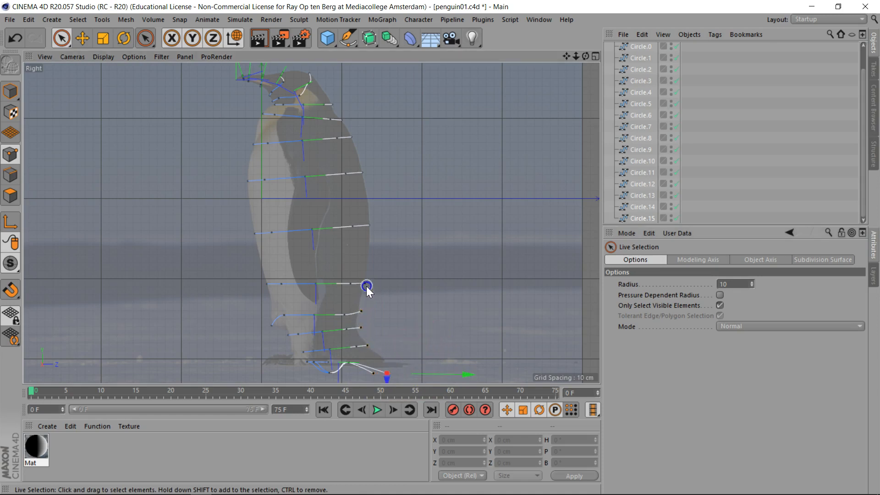
mouse_move(370, 229)
left_mouse_down()
mouse_move(351, 118)
mouse_move(334, 104)
left_mouse_up()
left_click_drag(567, 56, 647, 154)
left_click_drag(576, 57, 115, 318)
left_click_drag(576, 57, 497, 57)
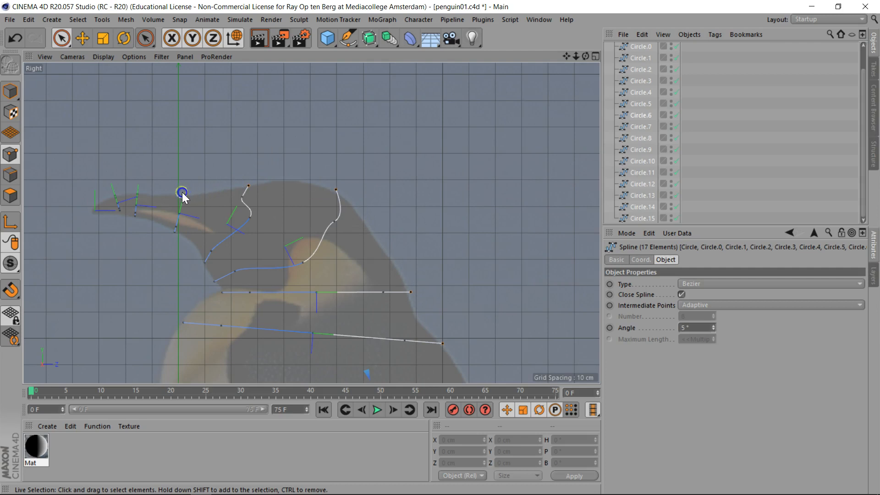
left_click(138, 189, "shift")
Set the selected back points as the first points of their splines and re-enable the Loft
left_click(126, 20)
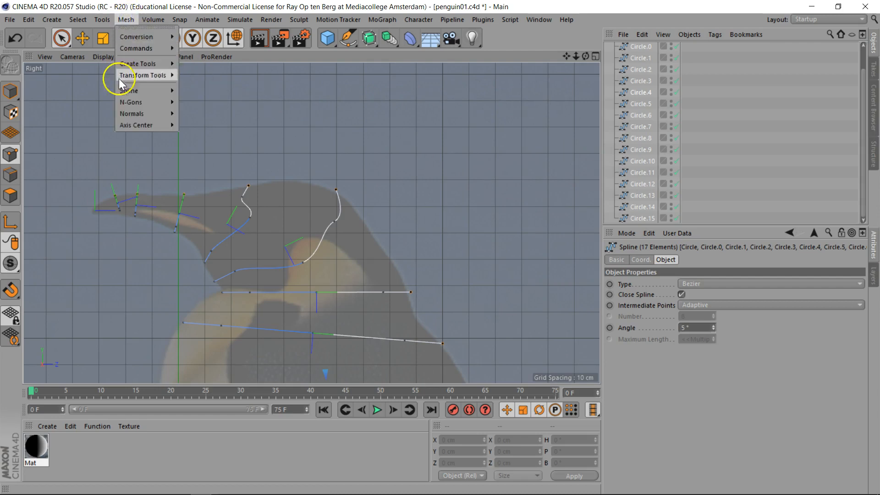
mouse_move(159, 88)
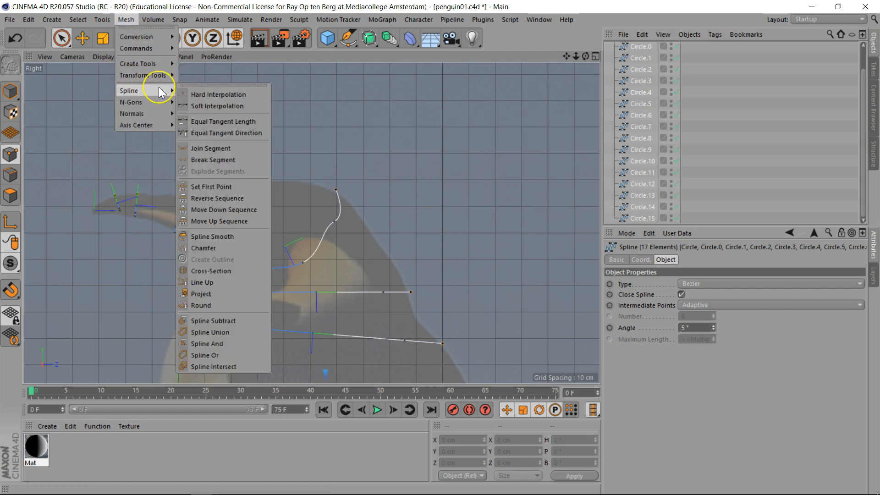
left_click(241, 187)
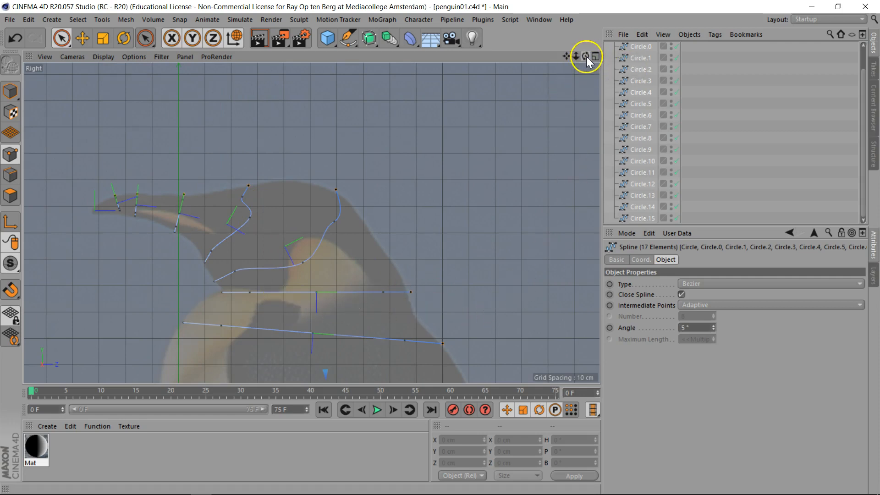
scroll(711, 110, "up", 2)
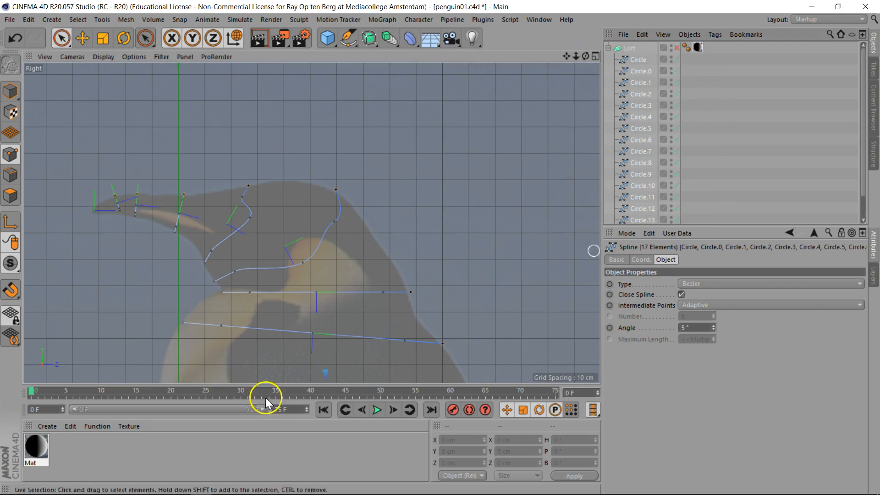
left_click(676, 47)
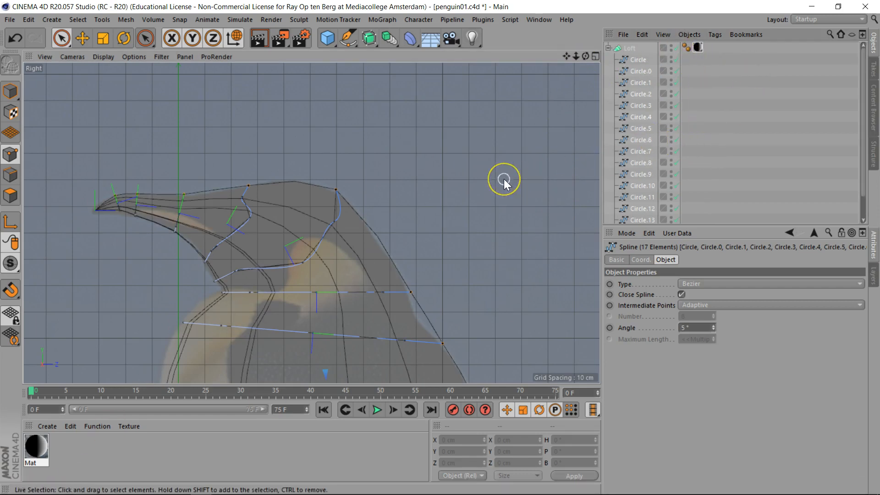
Open the Mat material's luminance gradient, shift its black knot towards the start and move its white knot to about 56%
key("F1")
left_click_drag(587, 57, 564, 59)
mouse_move(438, 247)
left_mouse_down()
mouse_move(448, 249)
mouse_move(440, 248)
left_mouse_up()
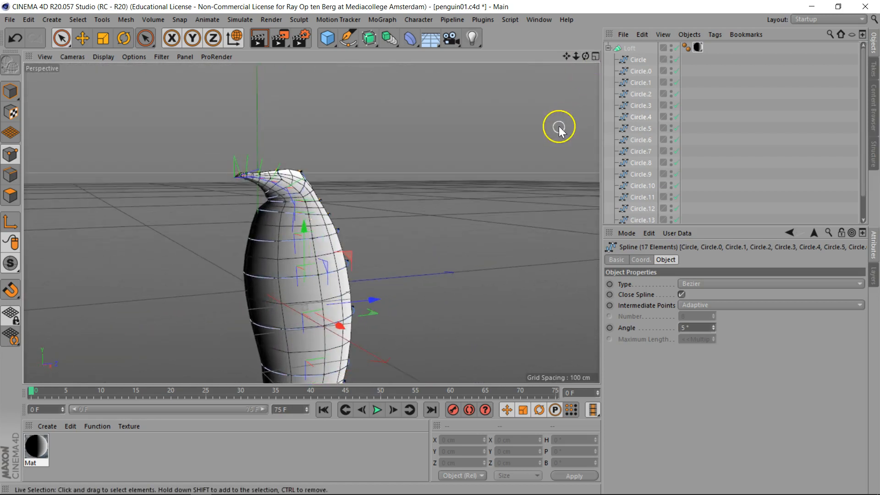
left_click_drag(567, 56, 440, 250)
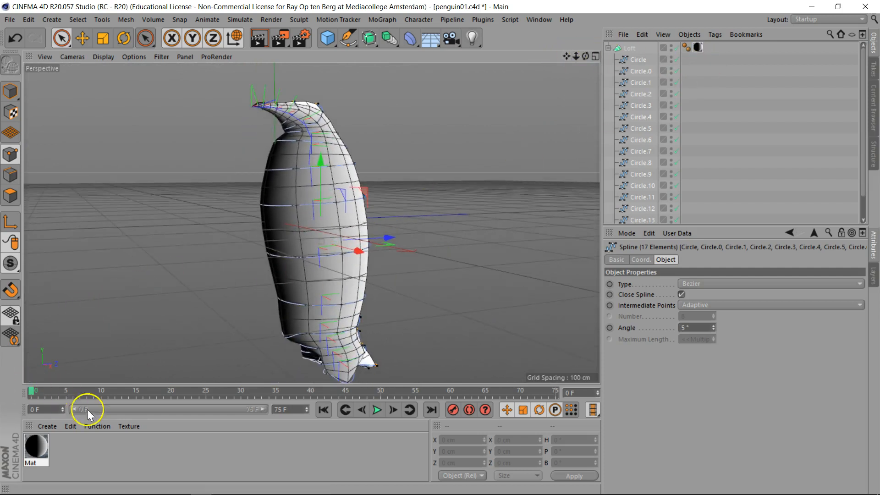
double_click(39, 442)
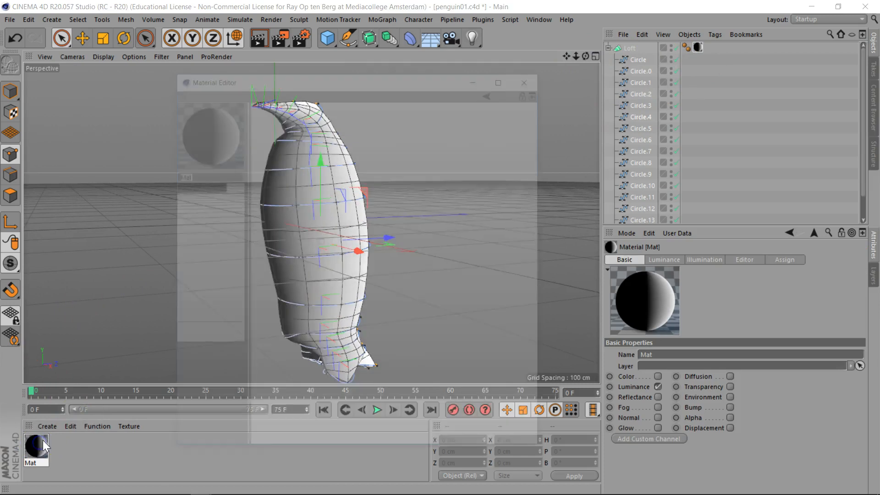
left_click(421, 197)
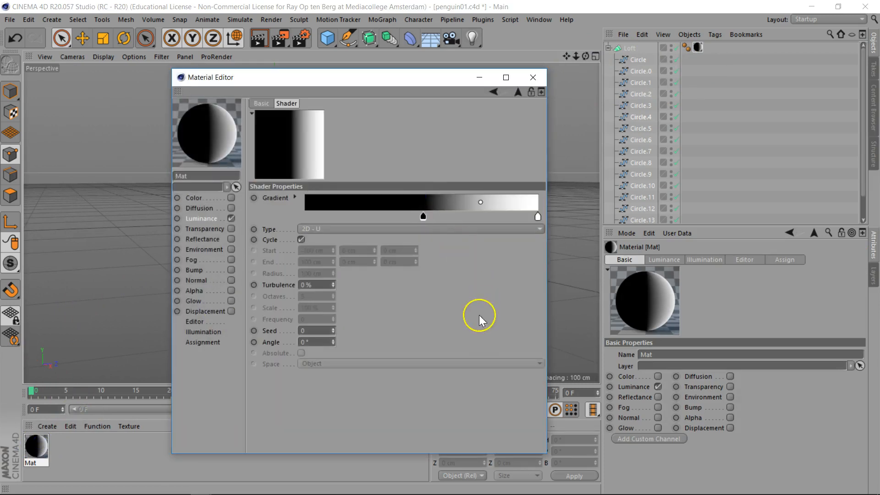
left_click_drag(415, 81, 655, 75)
mouse_move(664, 208)
left_mouse_down()
mouse_move(615, 210)
mouse_move(686, 211)
mouse_move(587, 210)
left_mouse_up()
left_click_drag(780, 209, 677, 211)
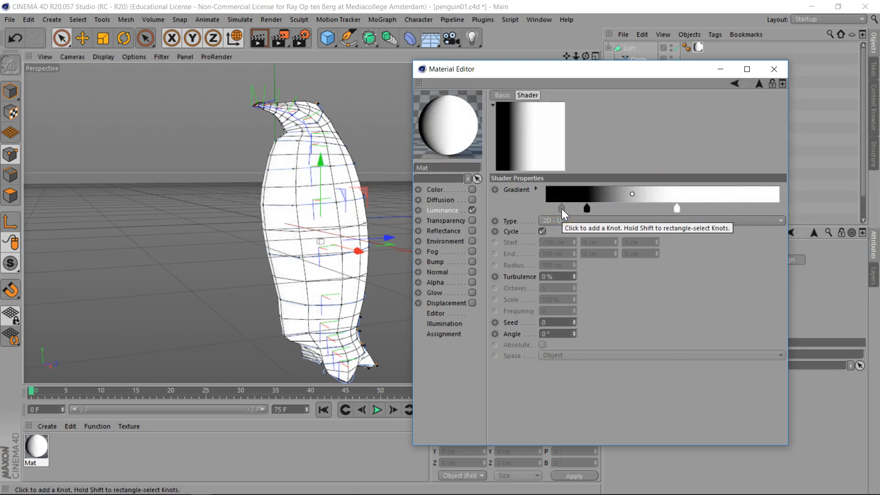
Add a second white knot at about 79% and a second black knot near the end of the gradient
left_click(561, 208)
left_click_drag(722, 210, 730, 209)
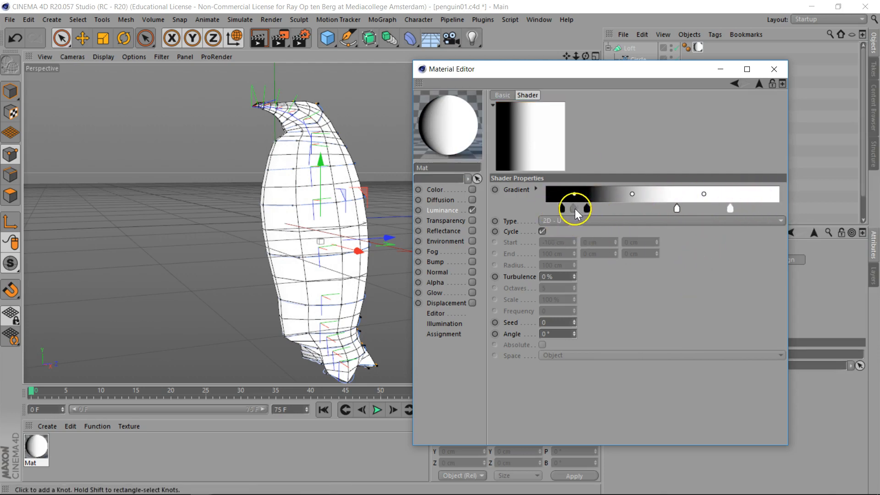
left_click_drag(561, 210, 749, 208)
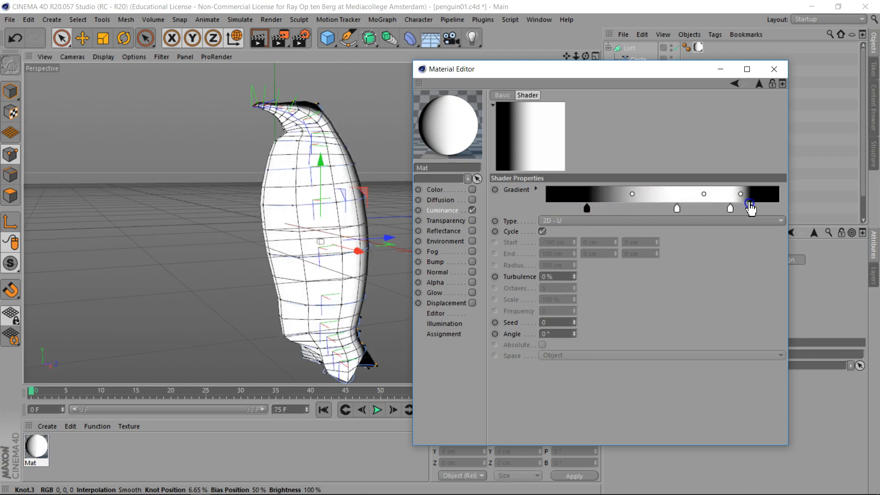
Reposition the four gradient knots so a narrower white band covers the penguin's belly, with black at both ends for the back
left_click_drag(677, 210, 625, 214)
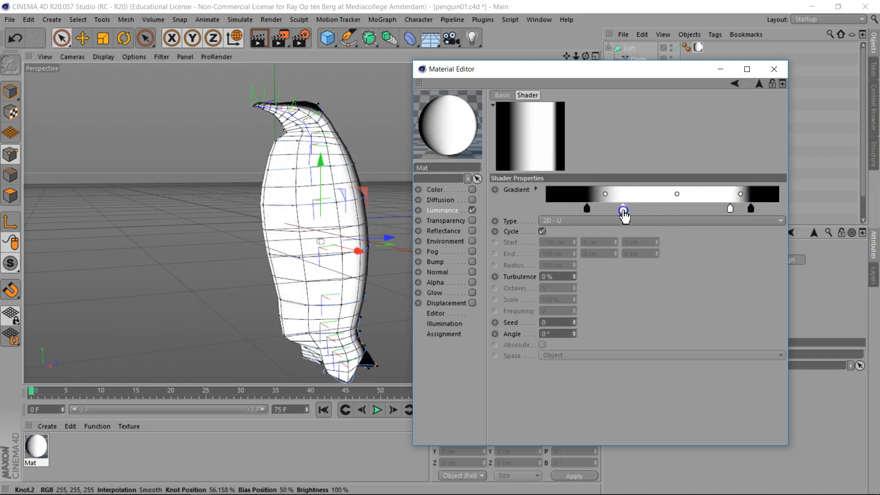
left_click_drag(730, 210, 682, 214)
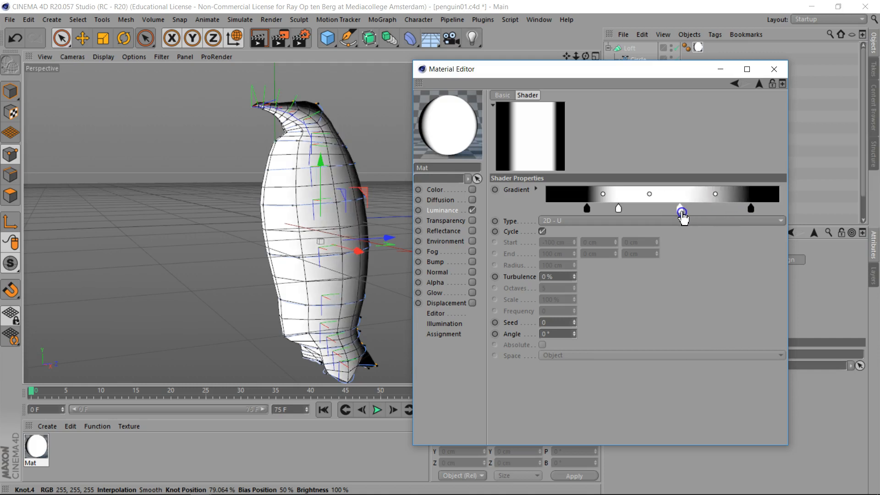
left_click_drag(587, 208, 580, 210)
left_click(690, 210)
left_click_drag(752, 212, 731, 215)
left_click(619, 209)
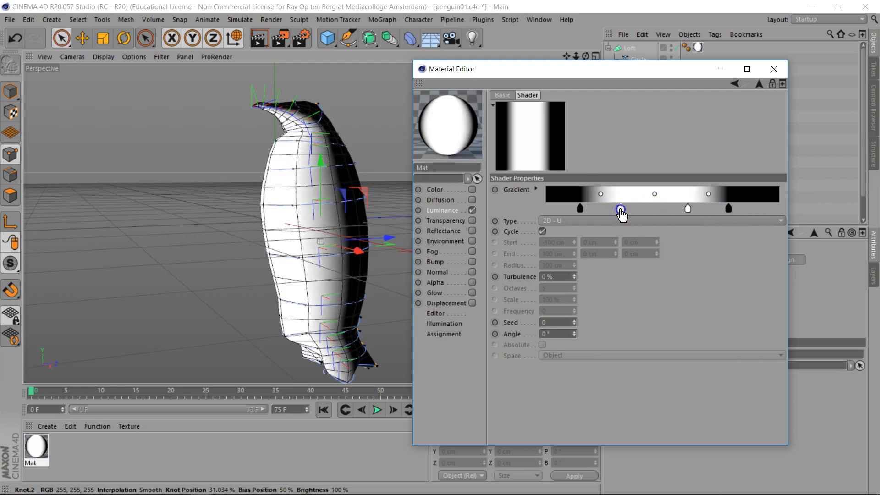
left_click_drag(581, 209, 589, 211)
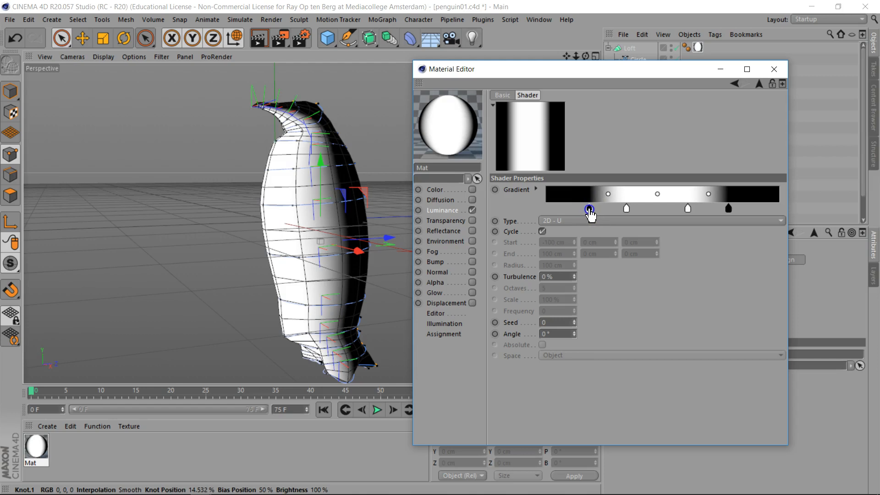
left_click_drag(530, 74, 569, 105)
mouse_move(586, 56)
left_mouse_down()
mouse_move(440, 248)
mouse_move(586, 60)
left_mouse_up()
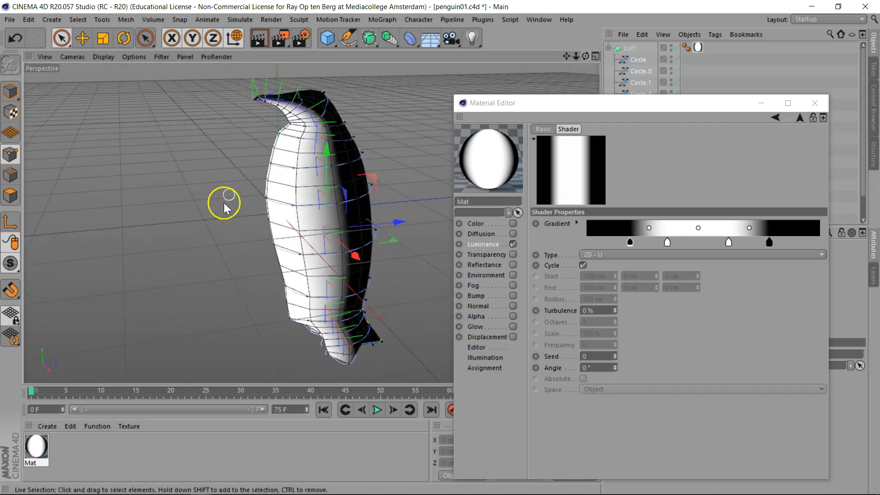